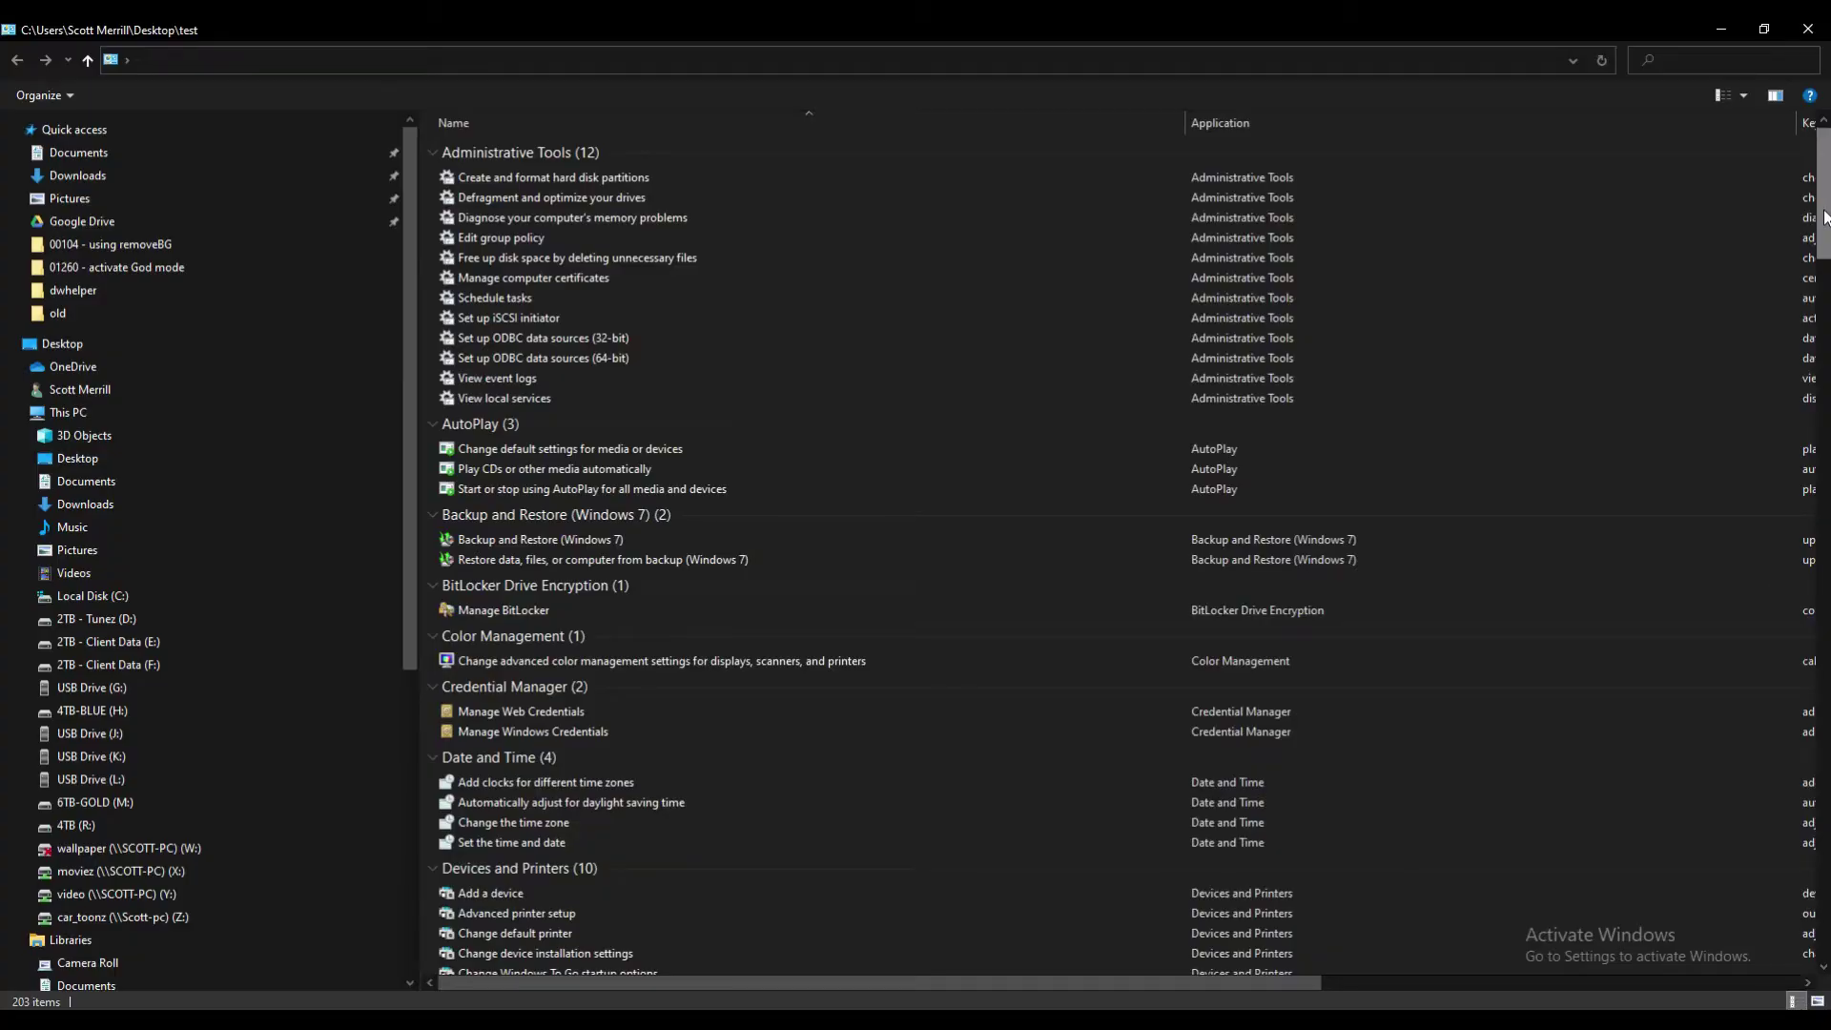
drag(1819, 215, 1820, 486)
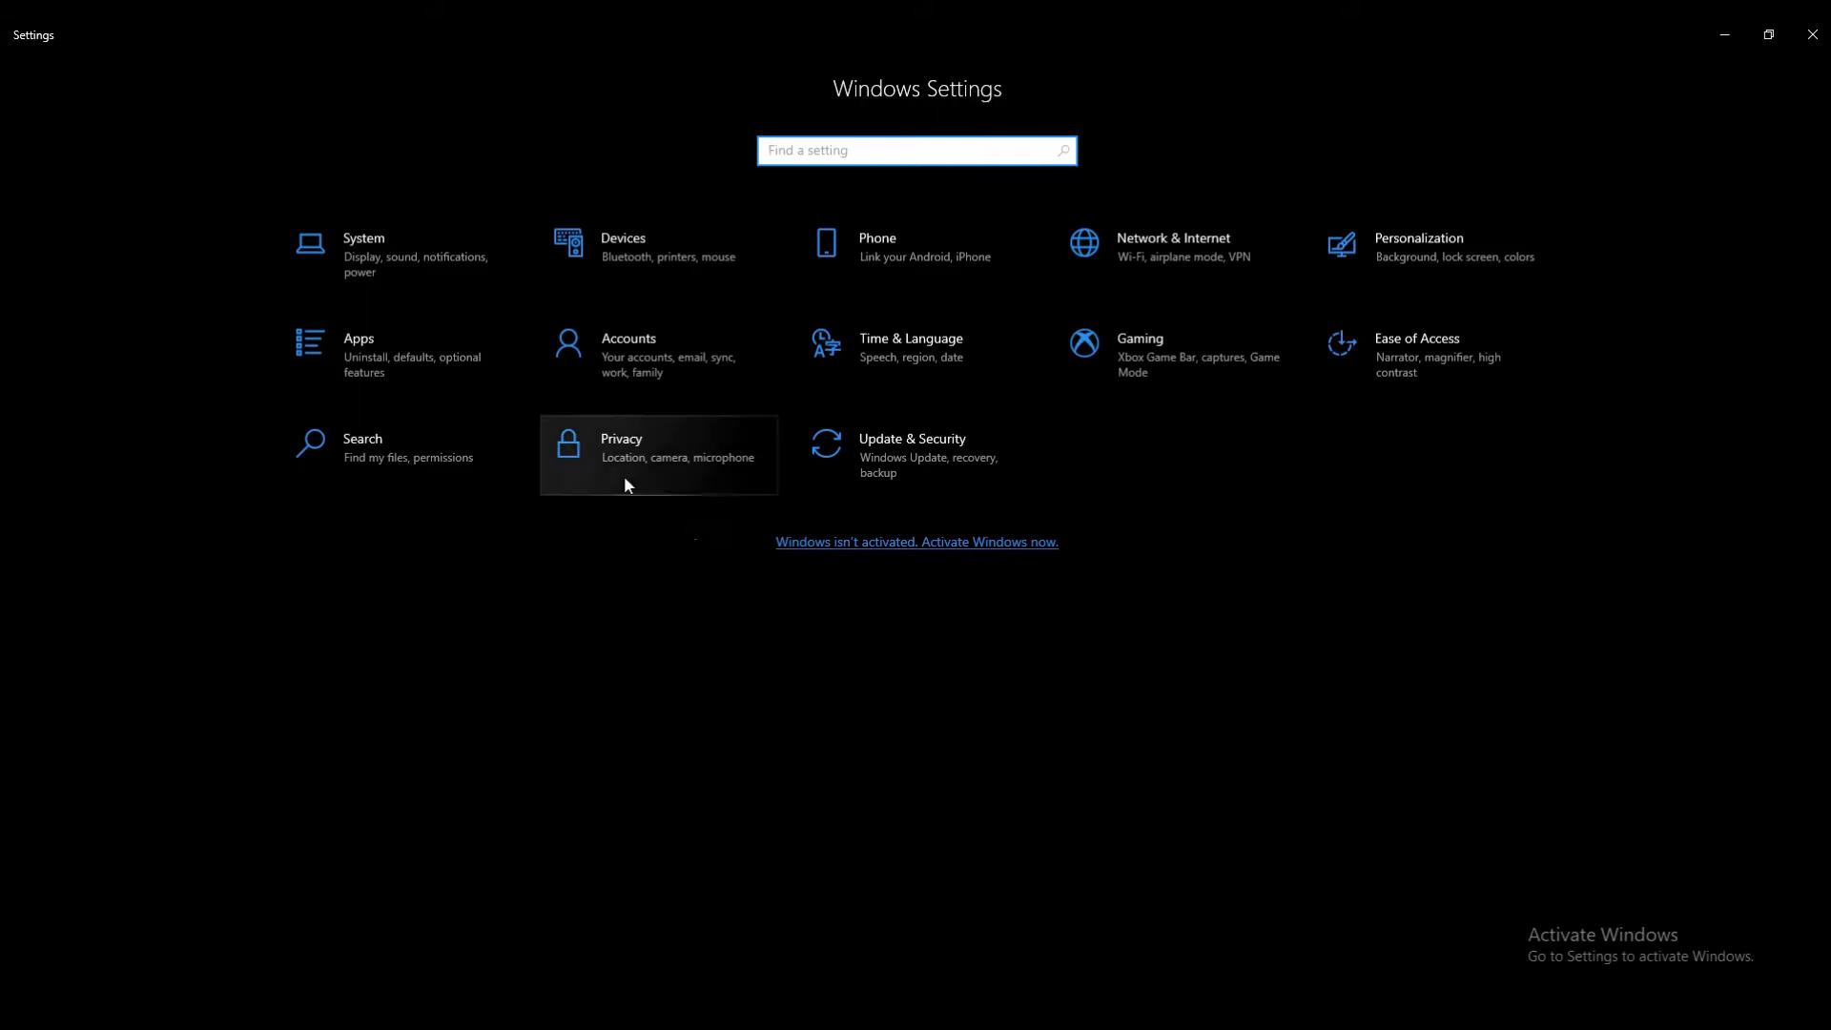
Visit the System > Display settings page, return to the Settings home, then open Devices.
click(369, 247)
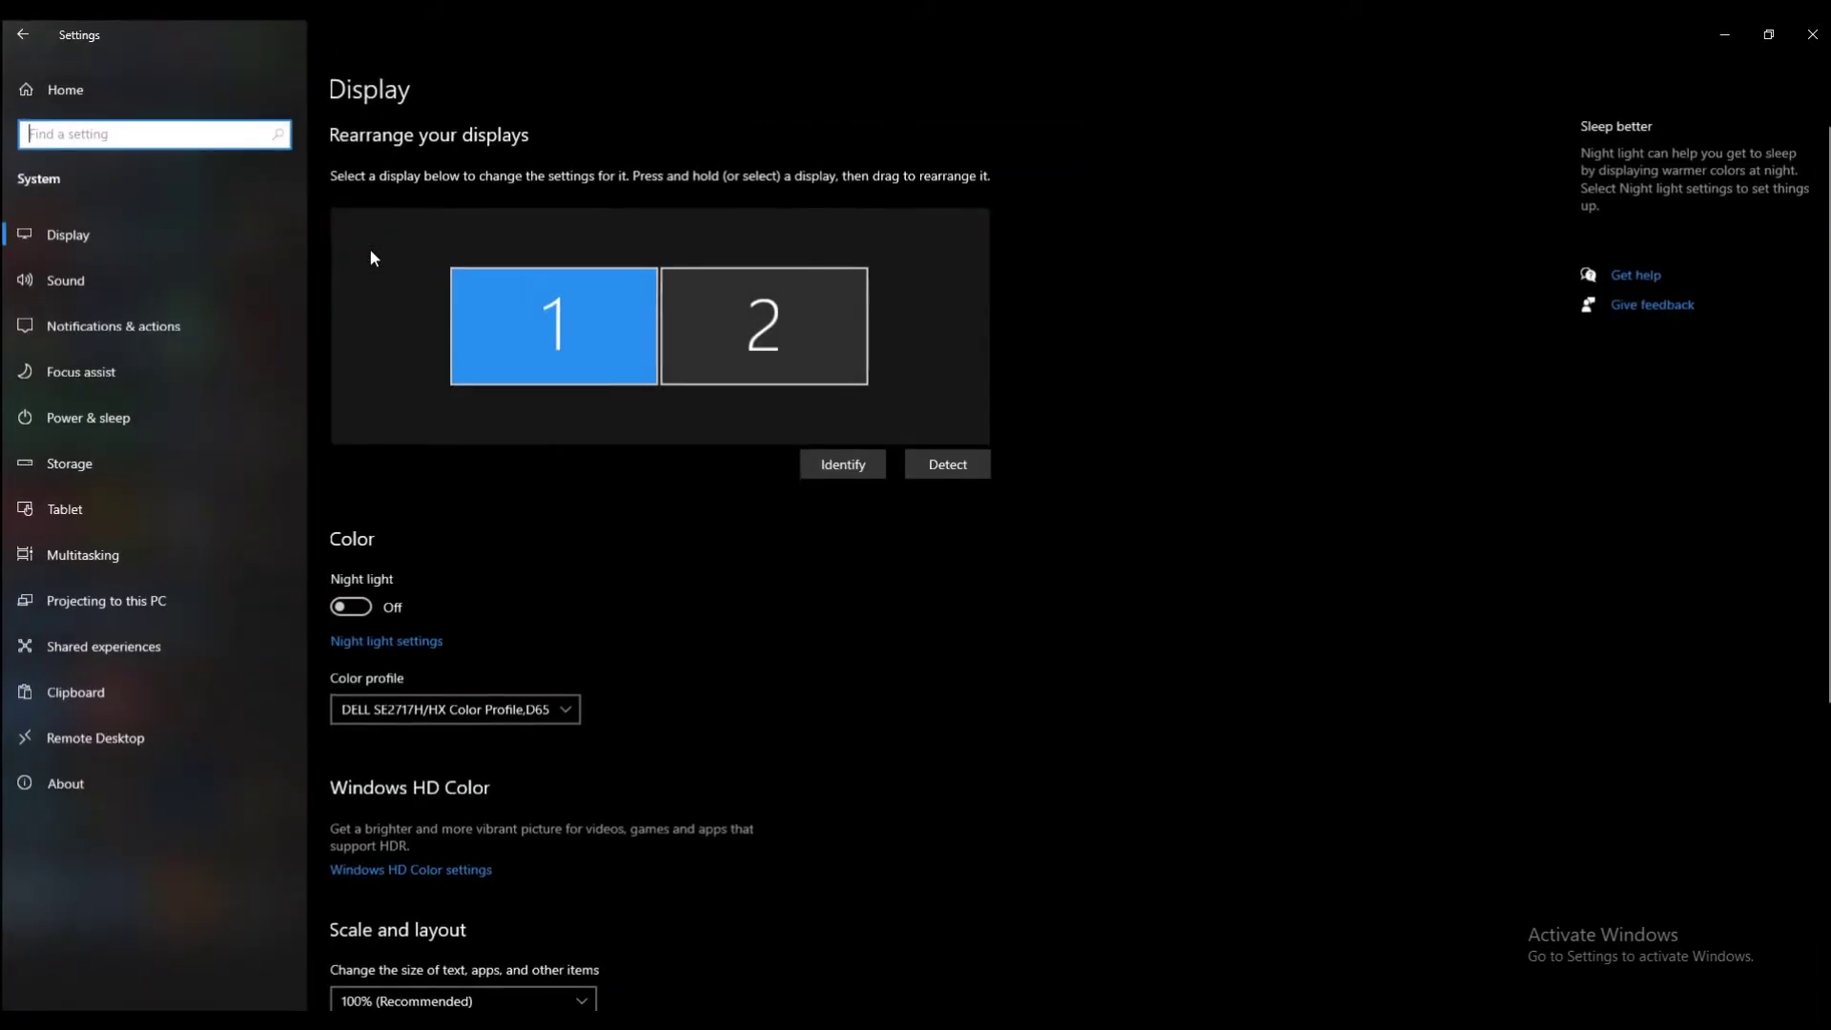
click(63, 86)
click(673, 271)
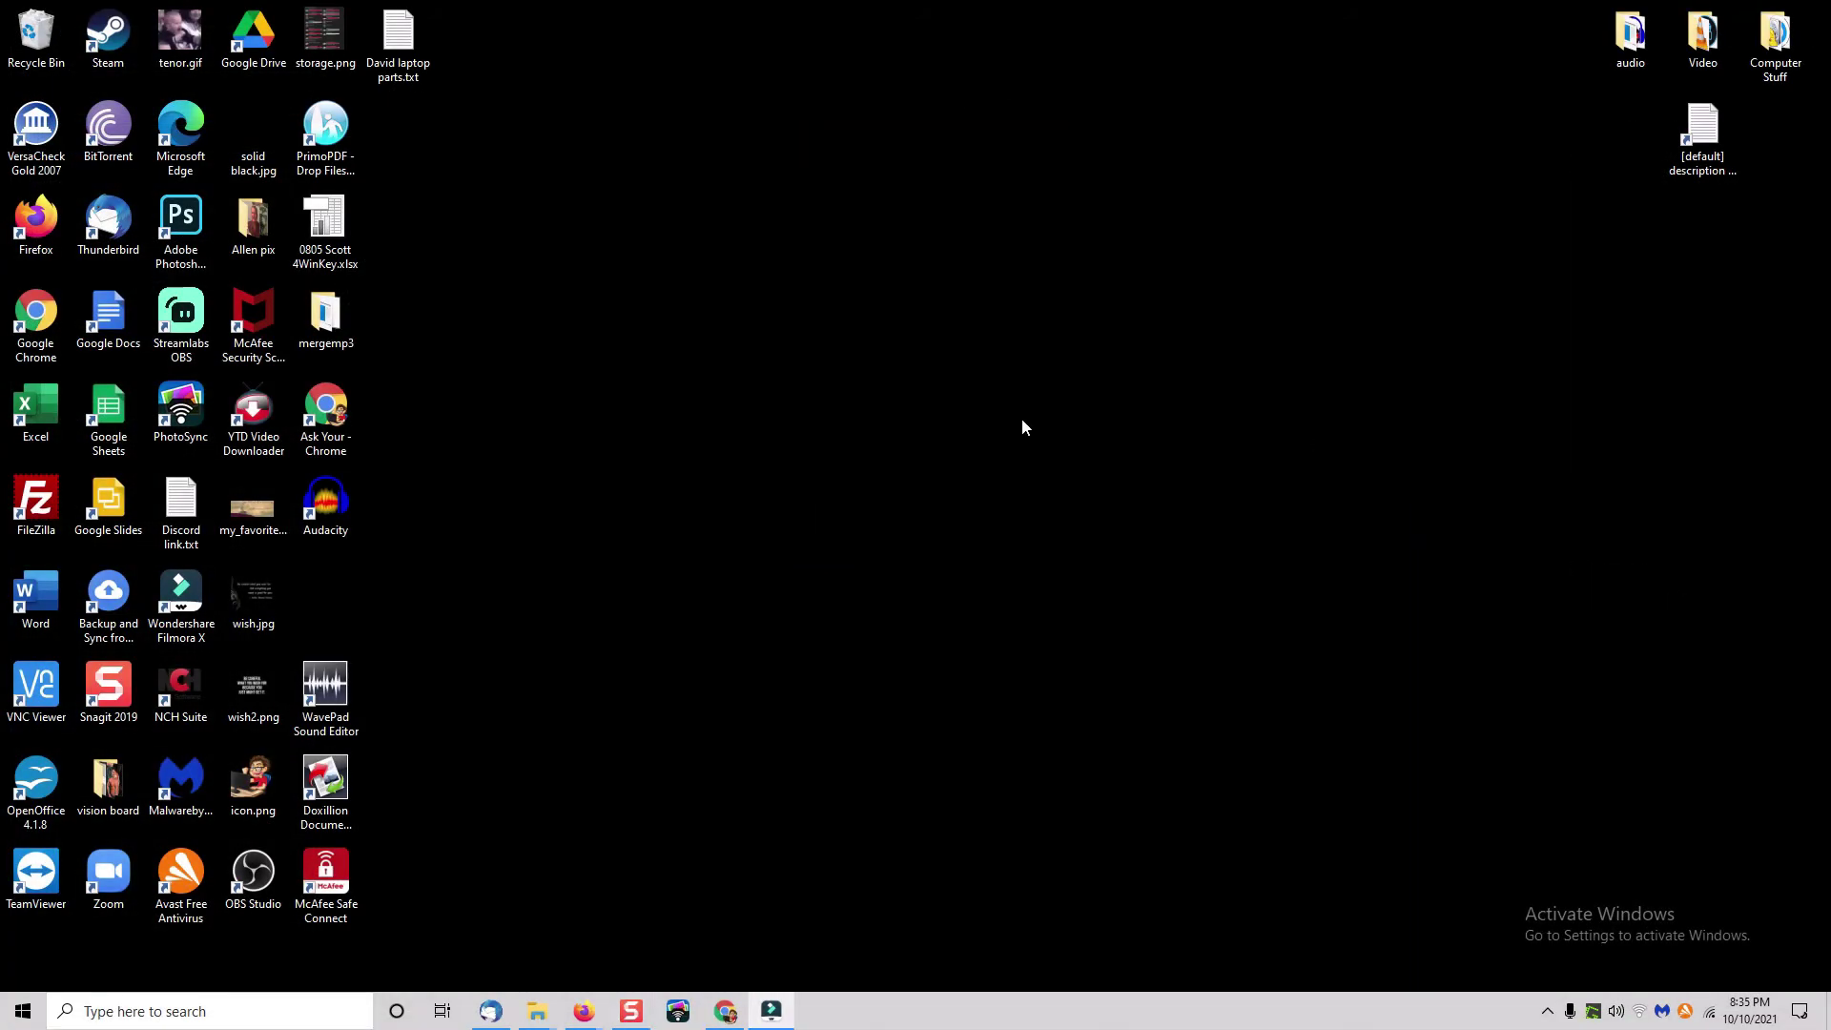
Bring up the desktop context menu in the middle of the screen to create a new item.
right_click(961, 403)
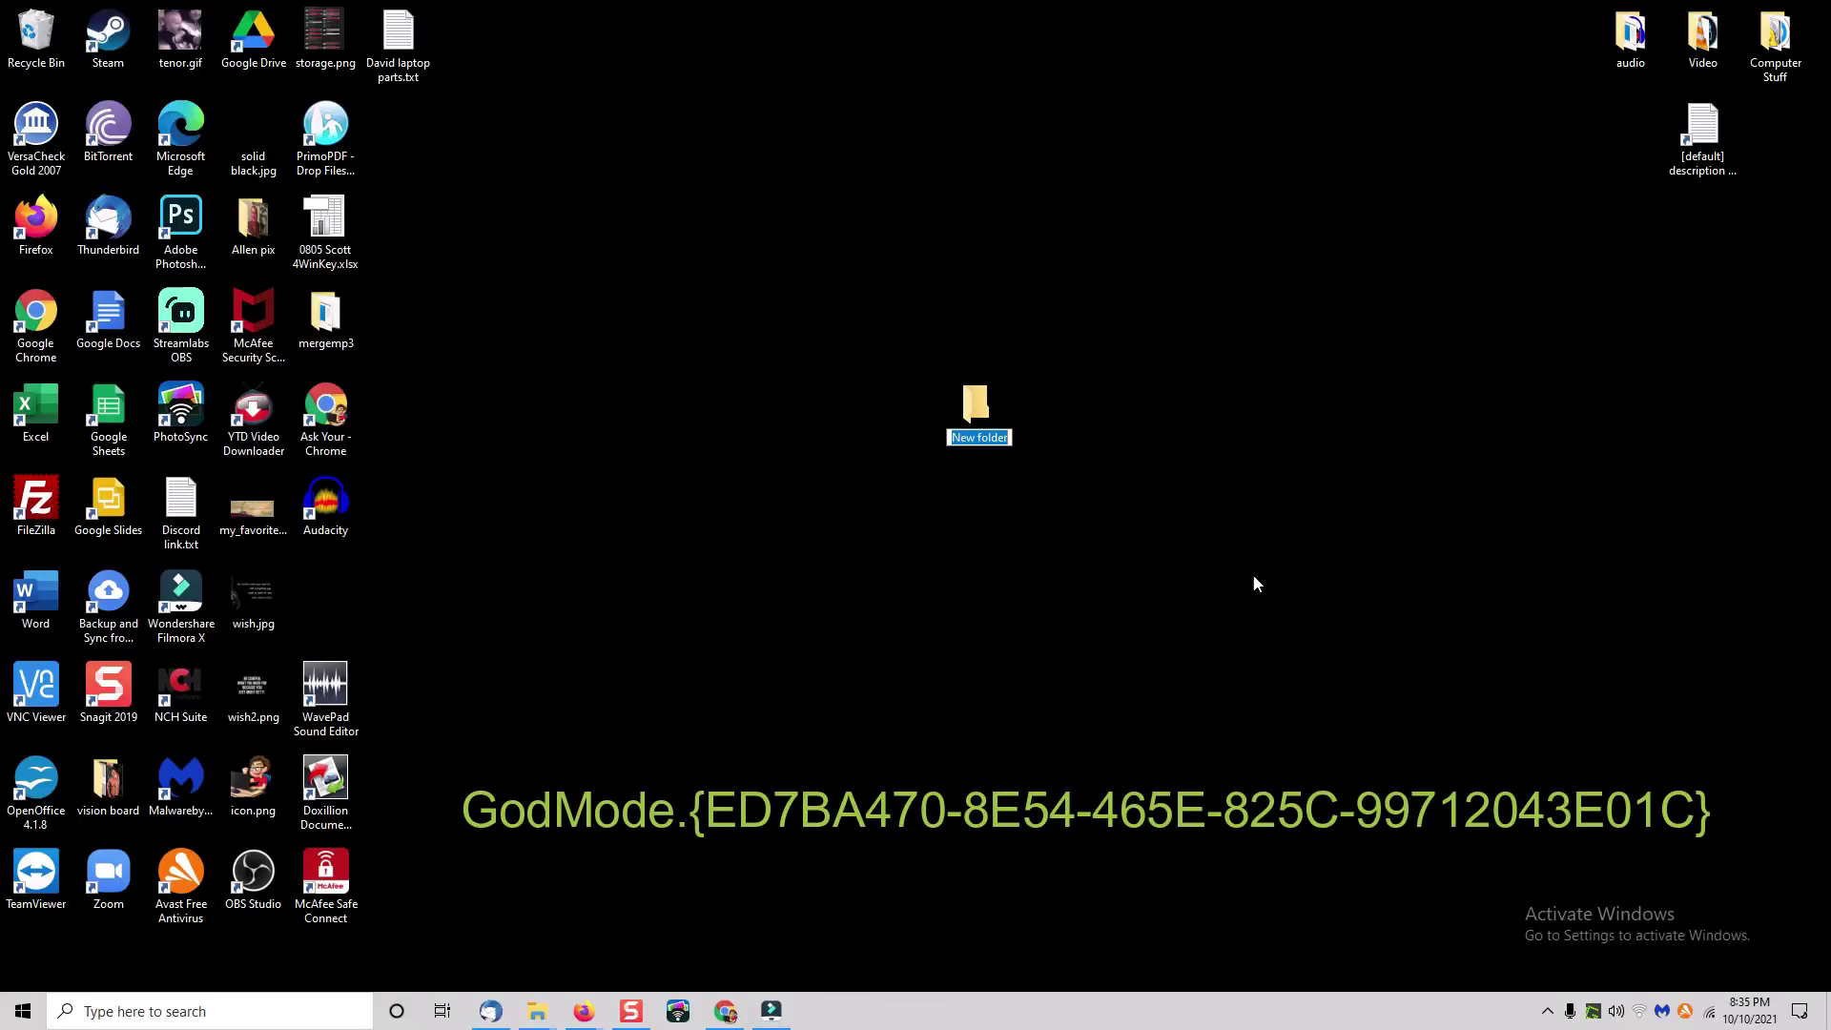
Paste the GodMode GUID code as the new folder's name and confirm it.
text({ED7BA470-8E54-465E-825C-99712043E01C})
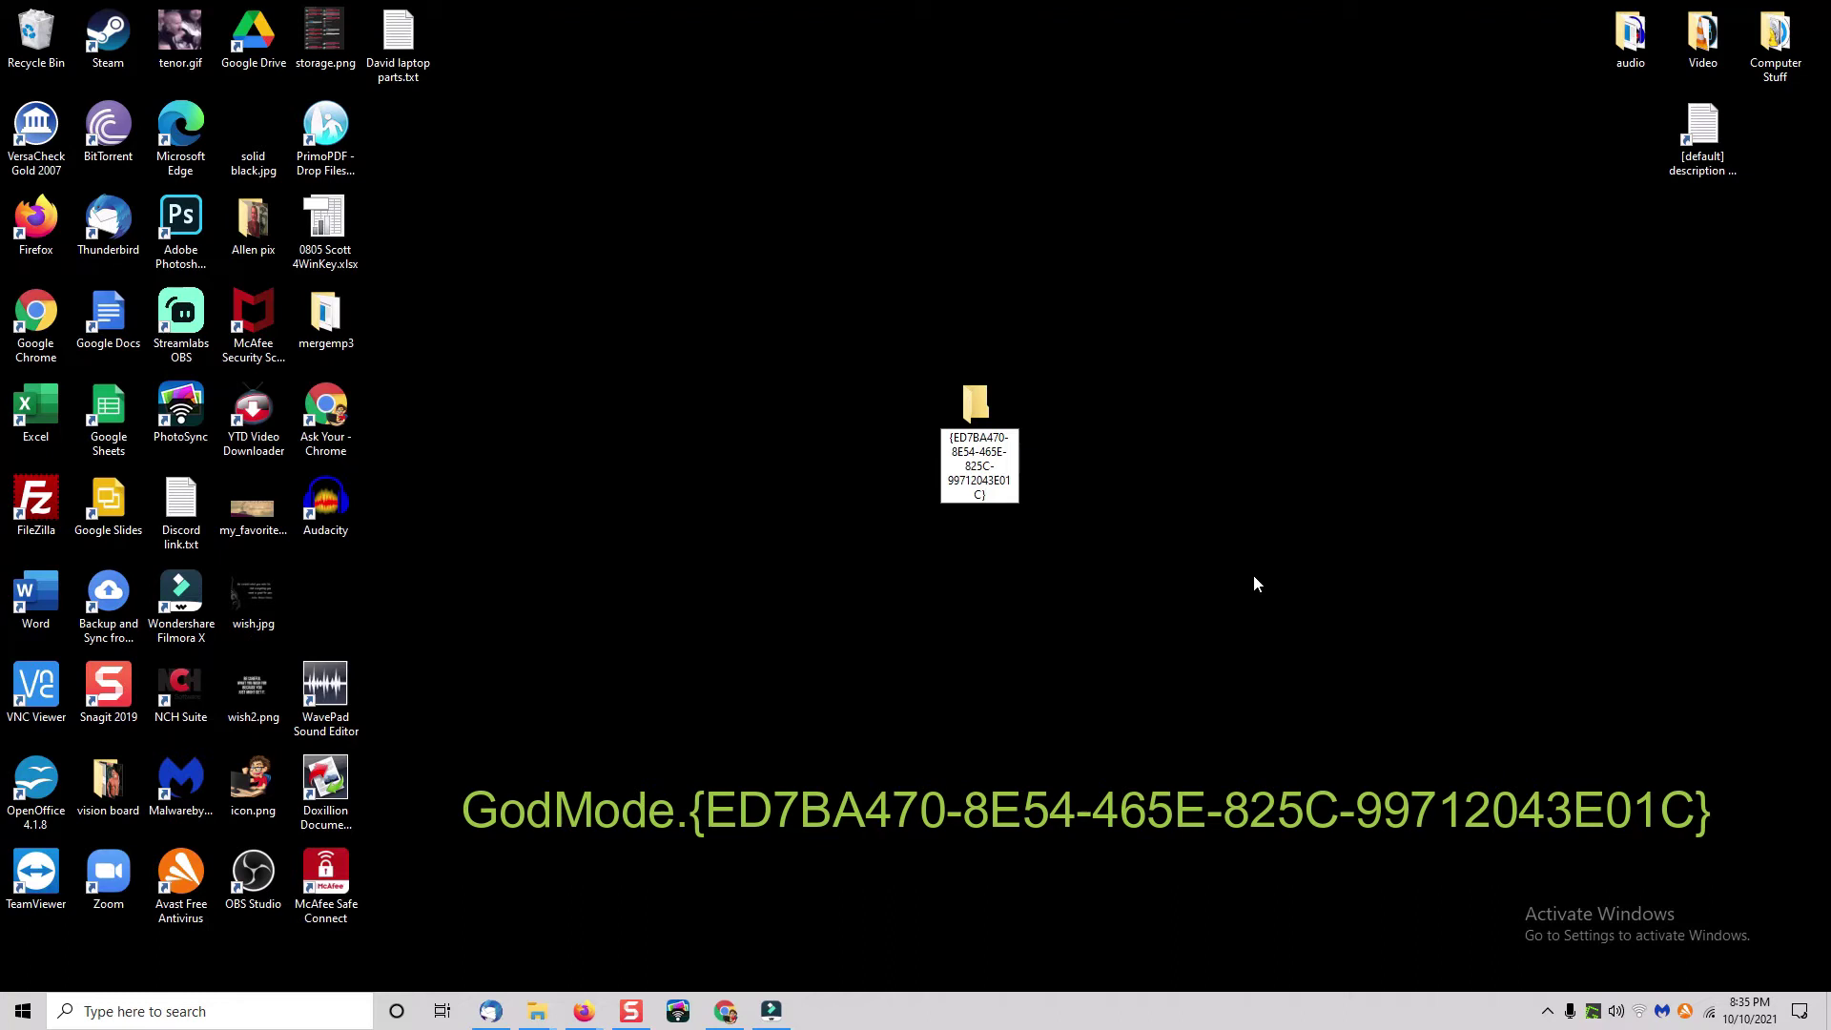
text(GodMode.)
key(Return)
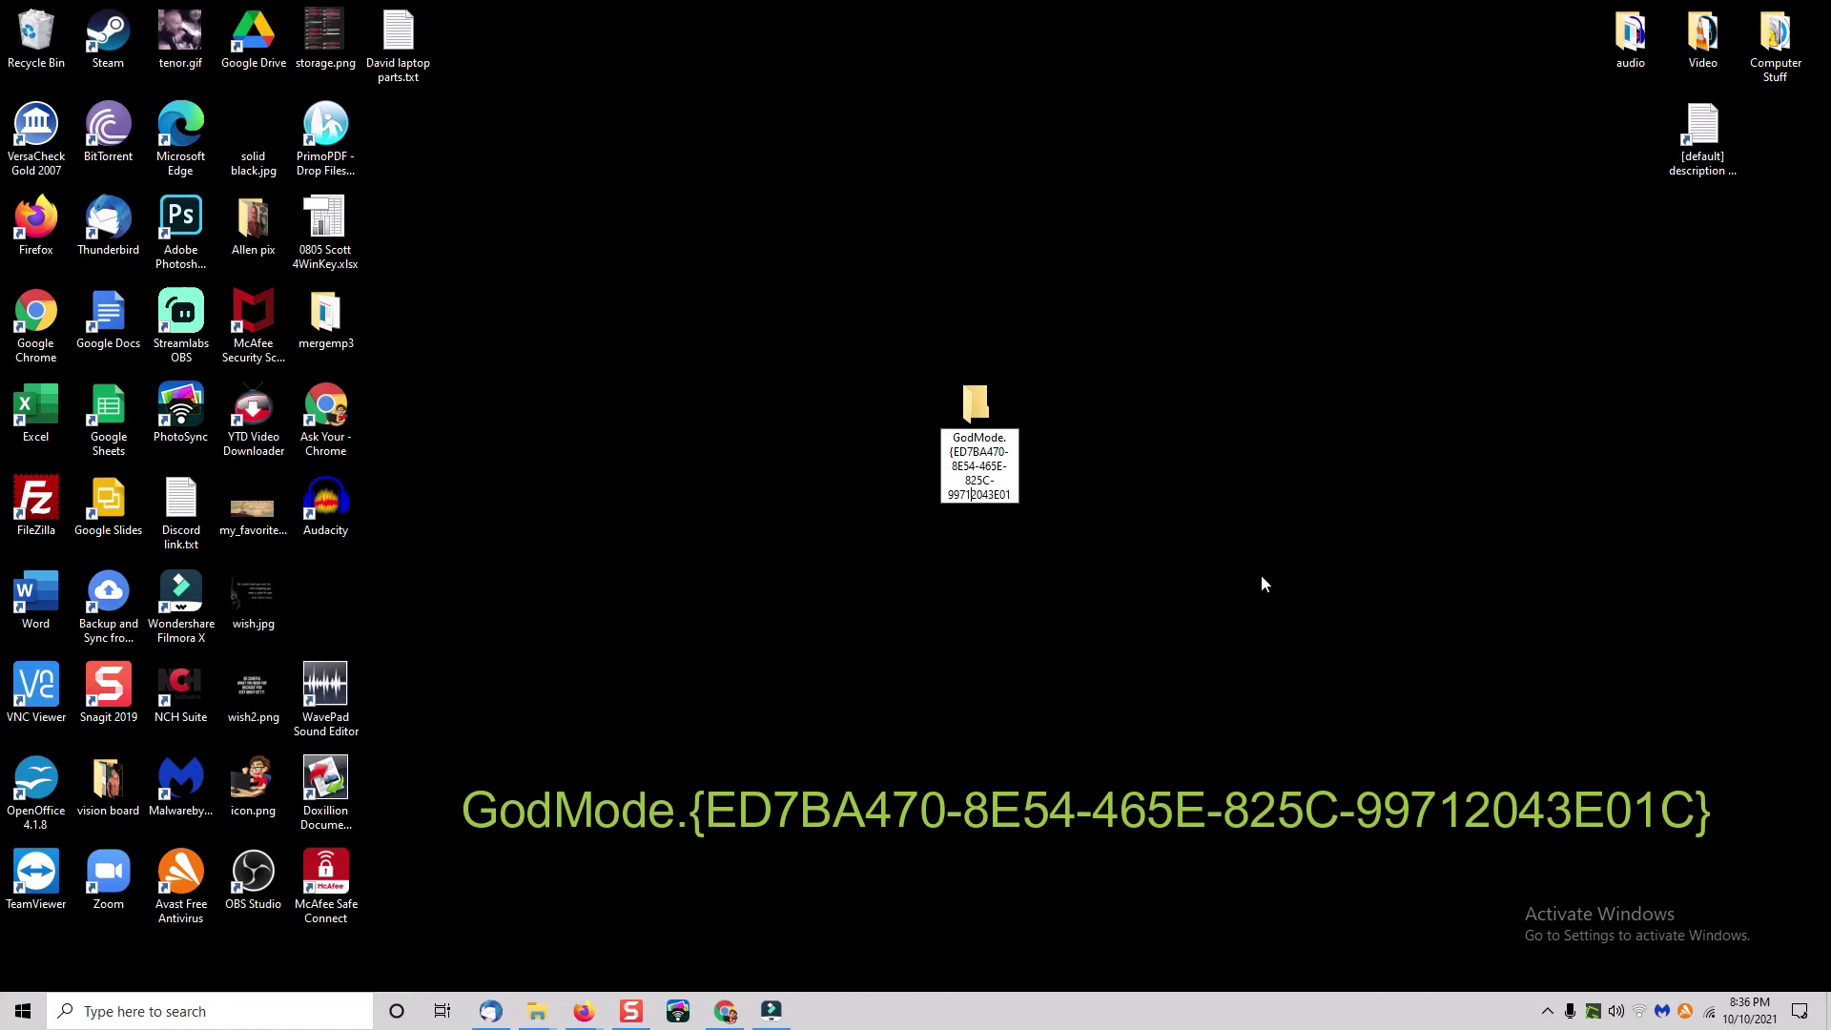
text(1C})
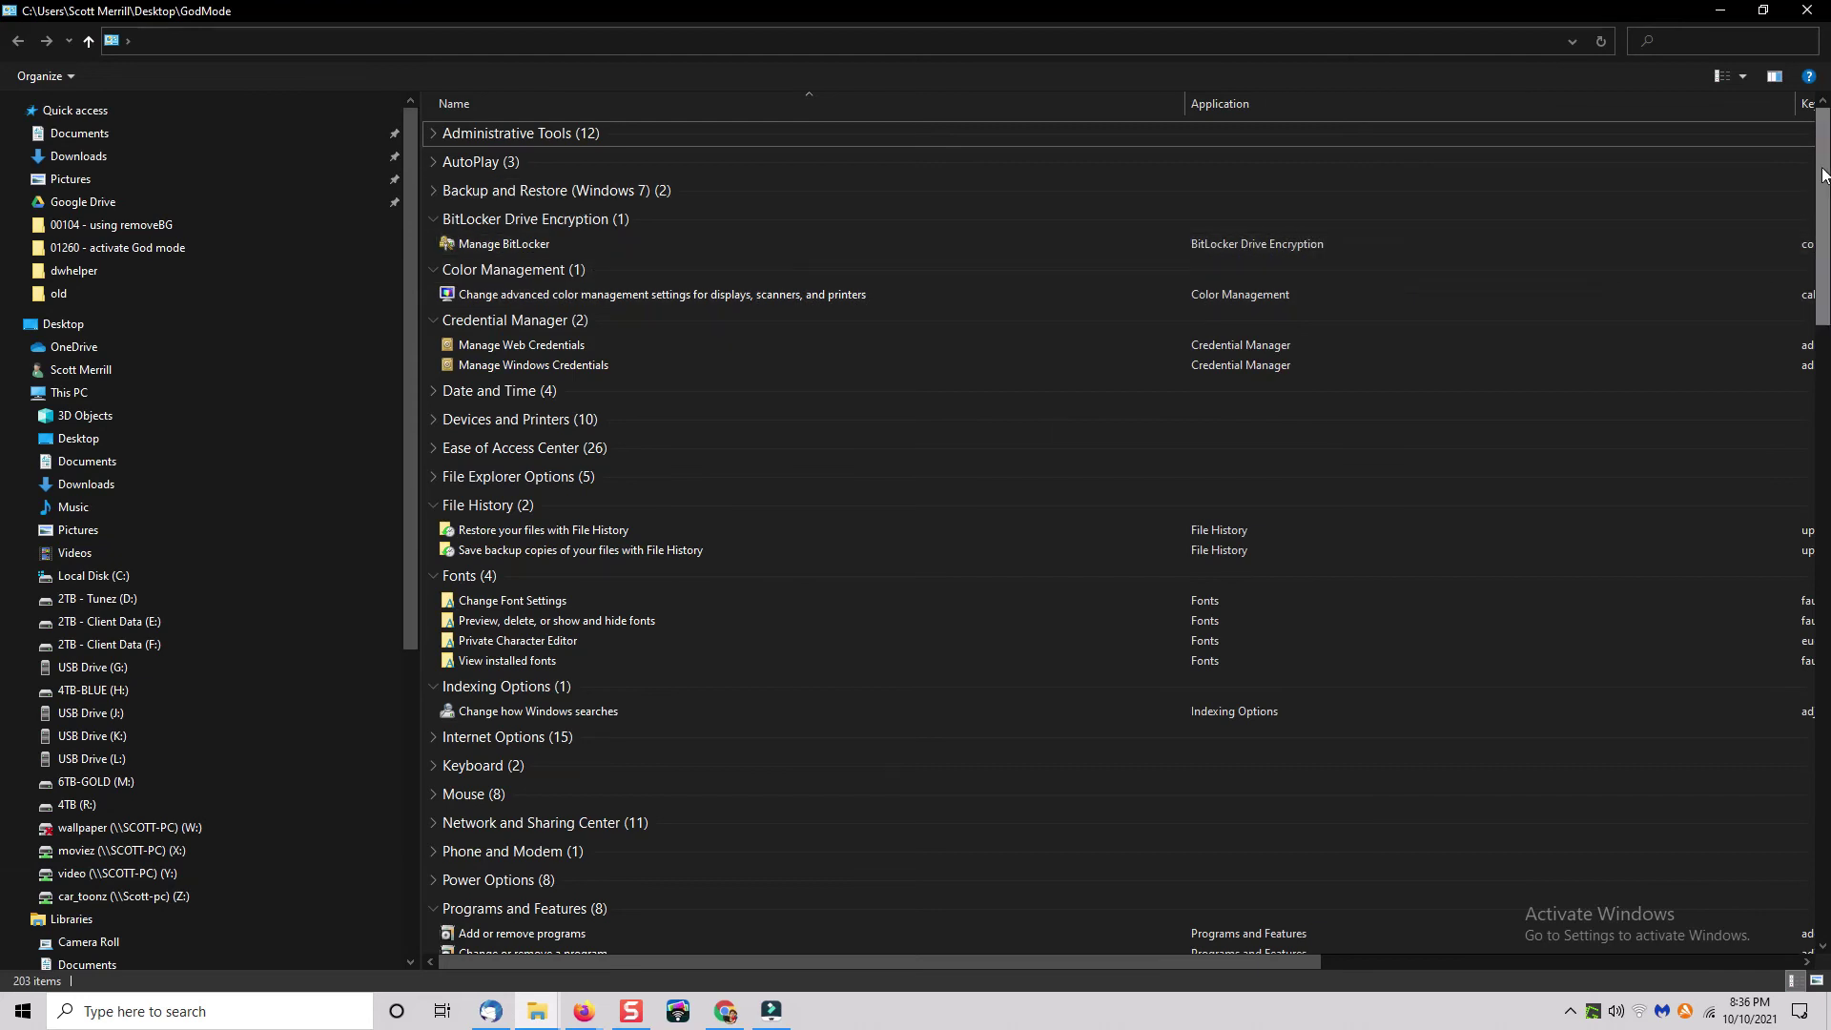
drag(1824, 172, 1821, 237)
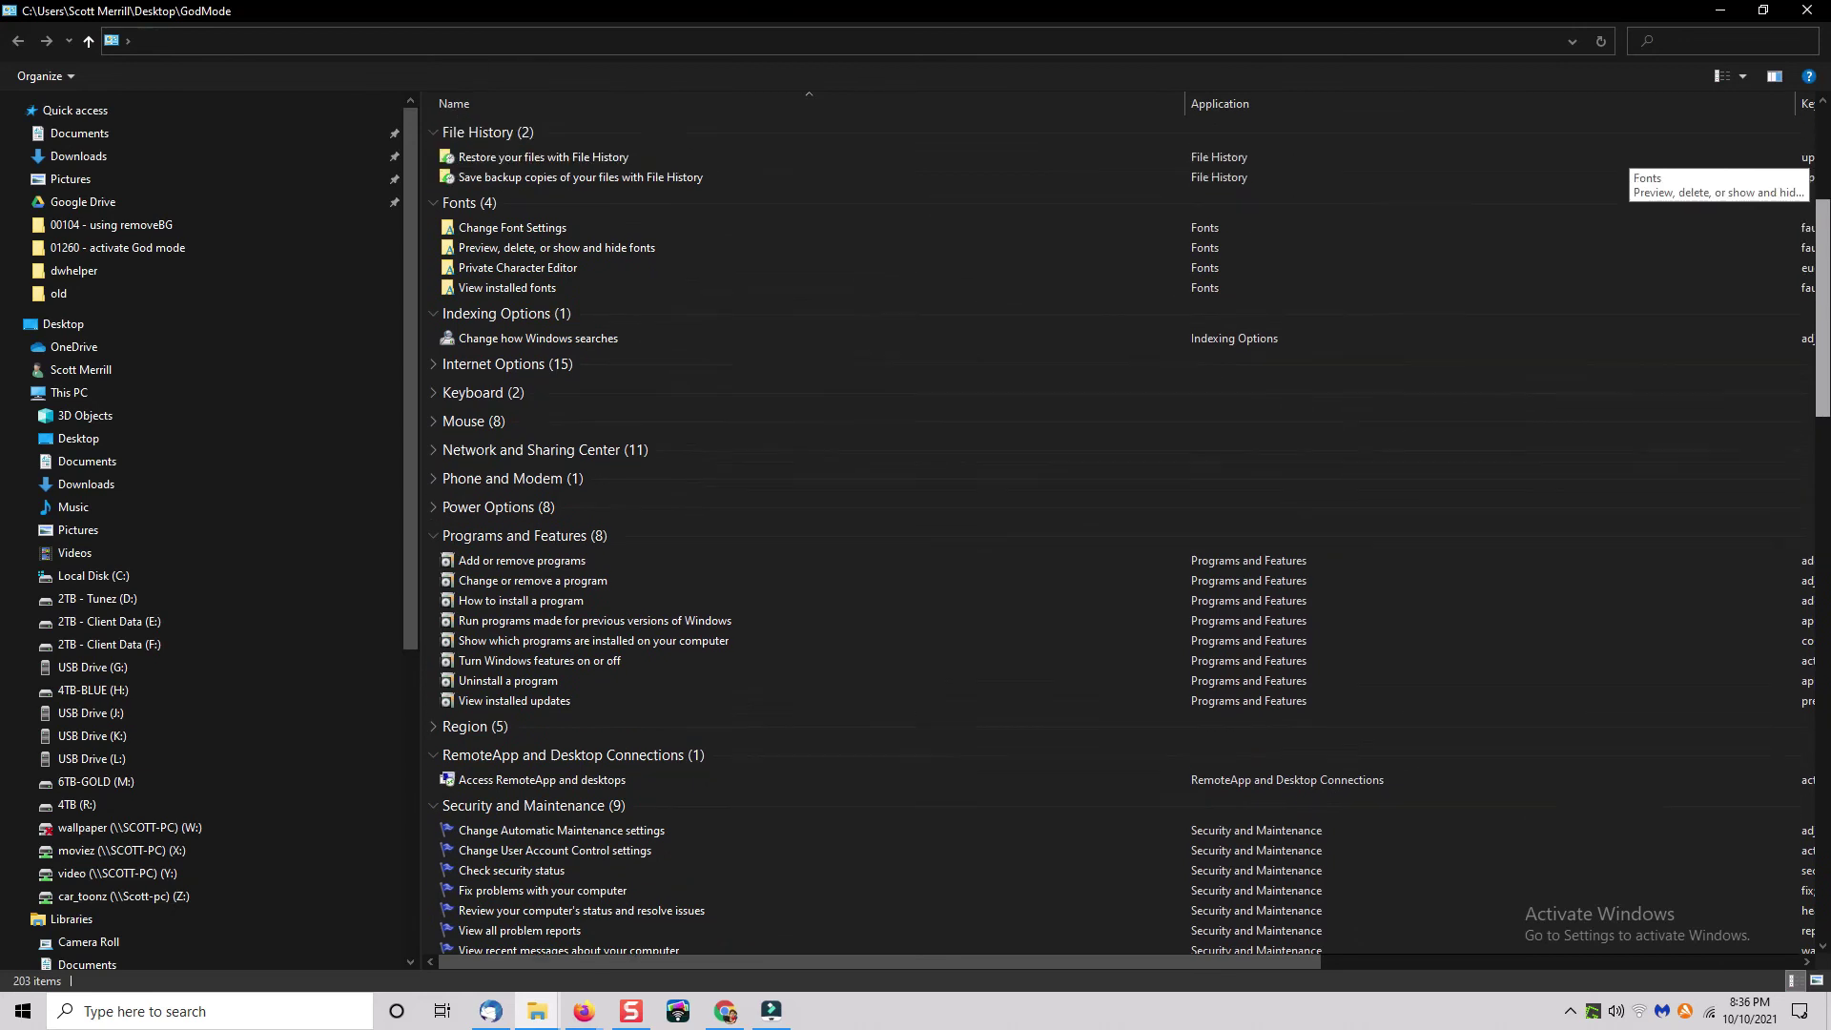
click(486, 237)
double_click(477, 233)
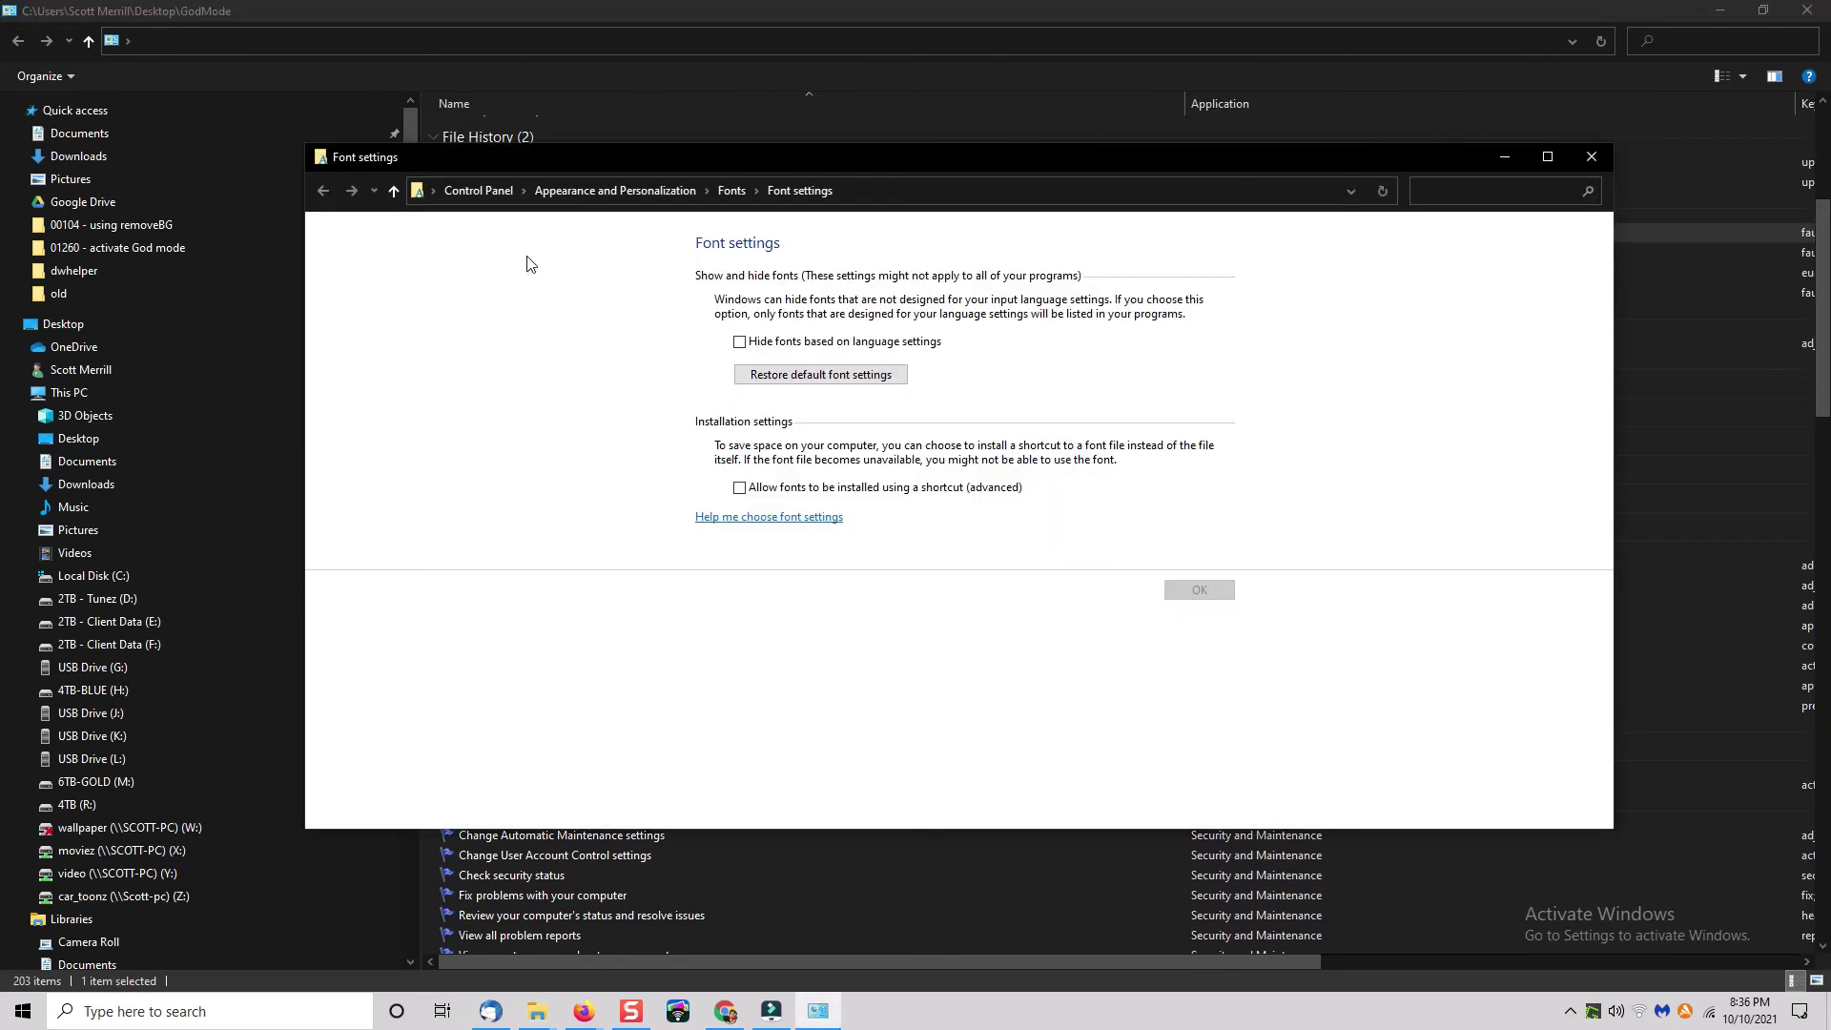
click(1595, 159)
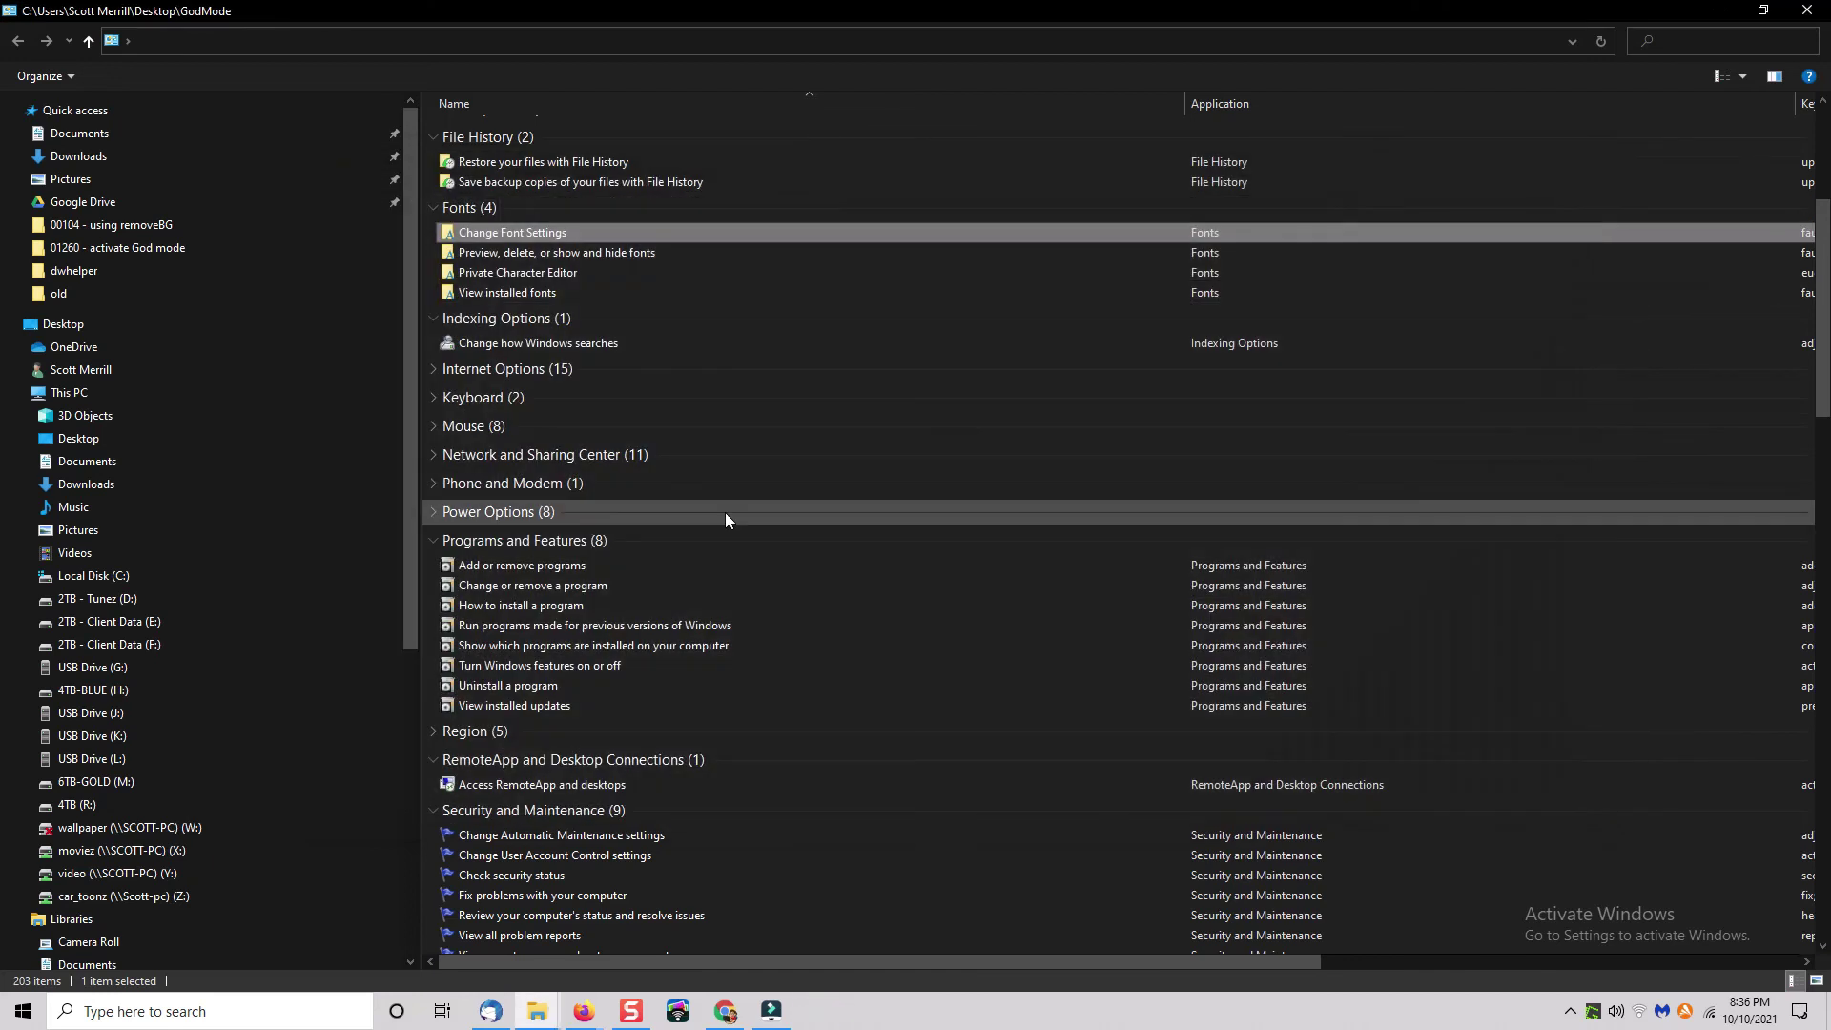
double_click(531, 568)
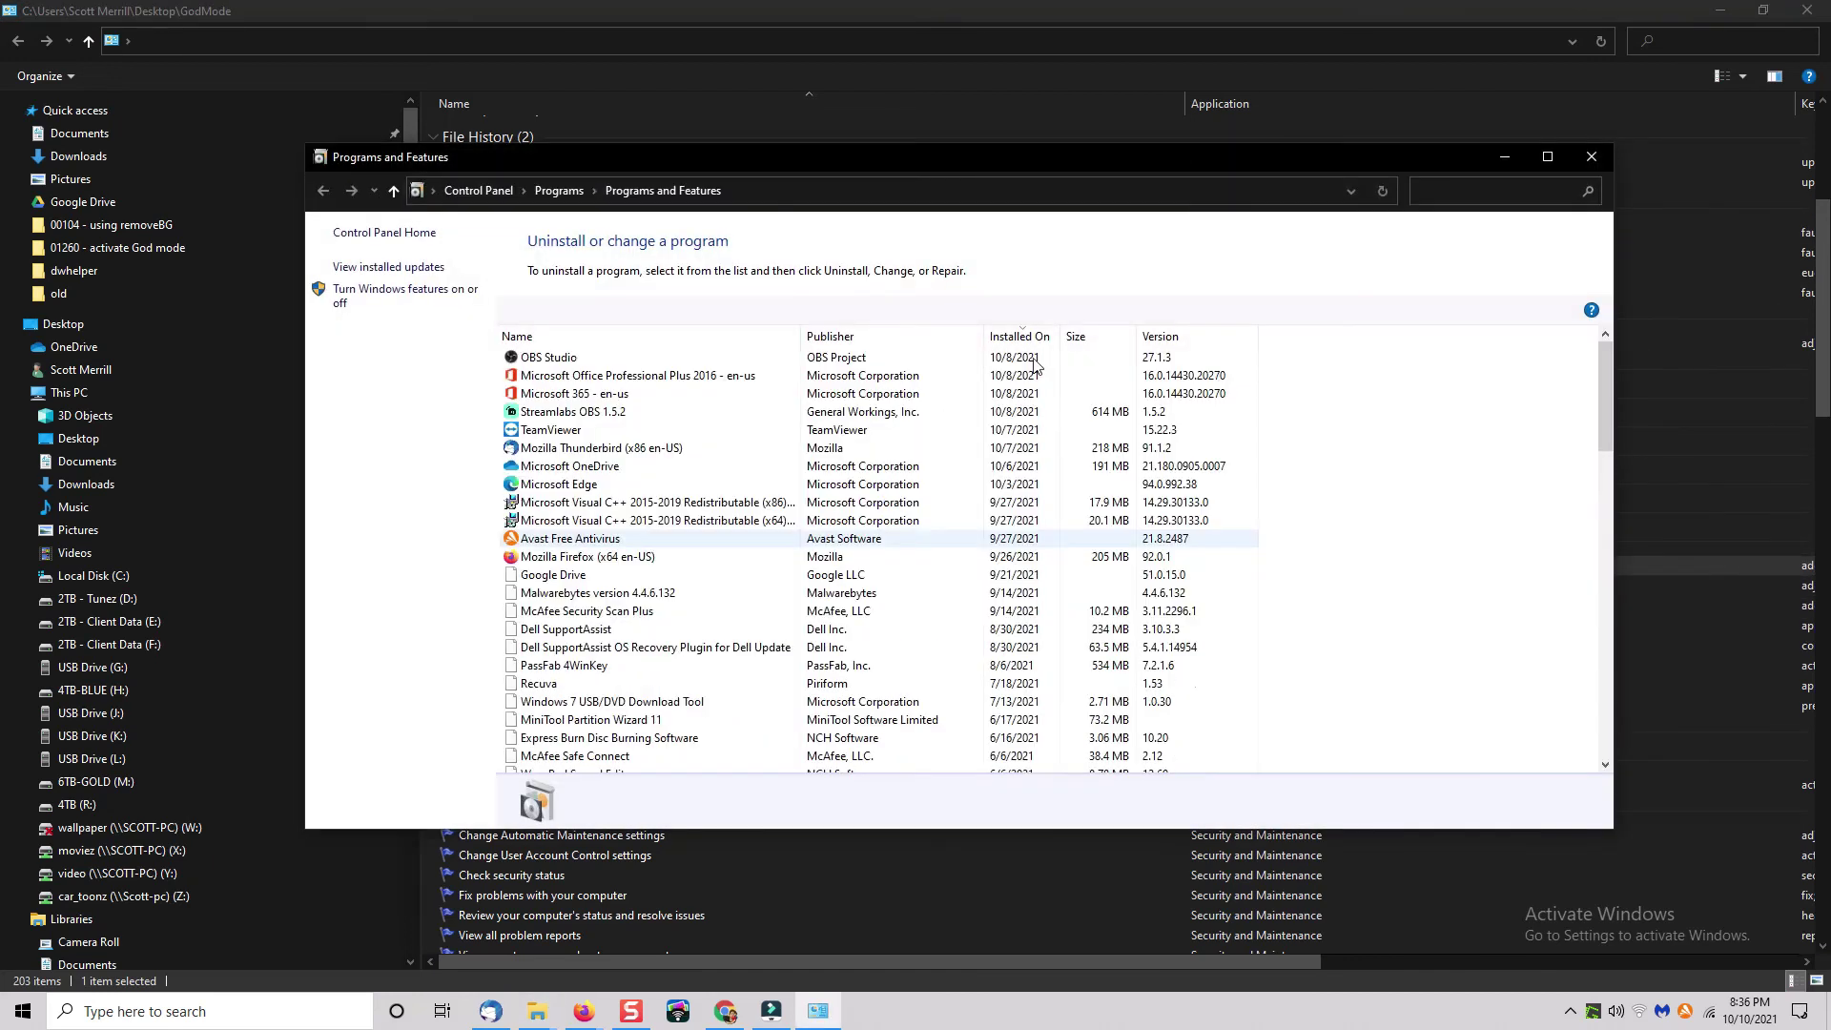
click(1590, 161)
scroll(1222, 446, down, 1)
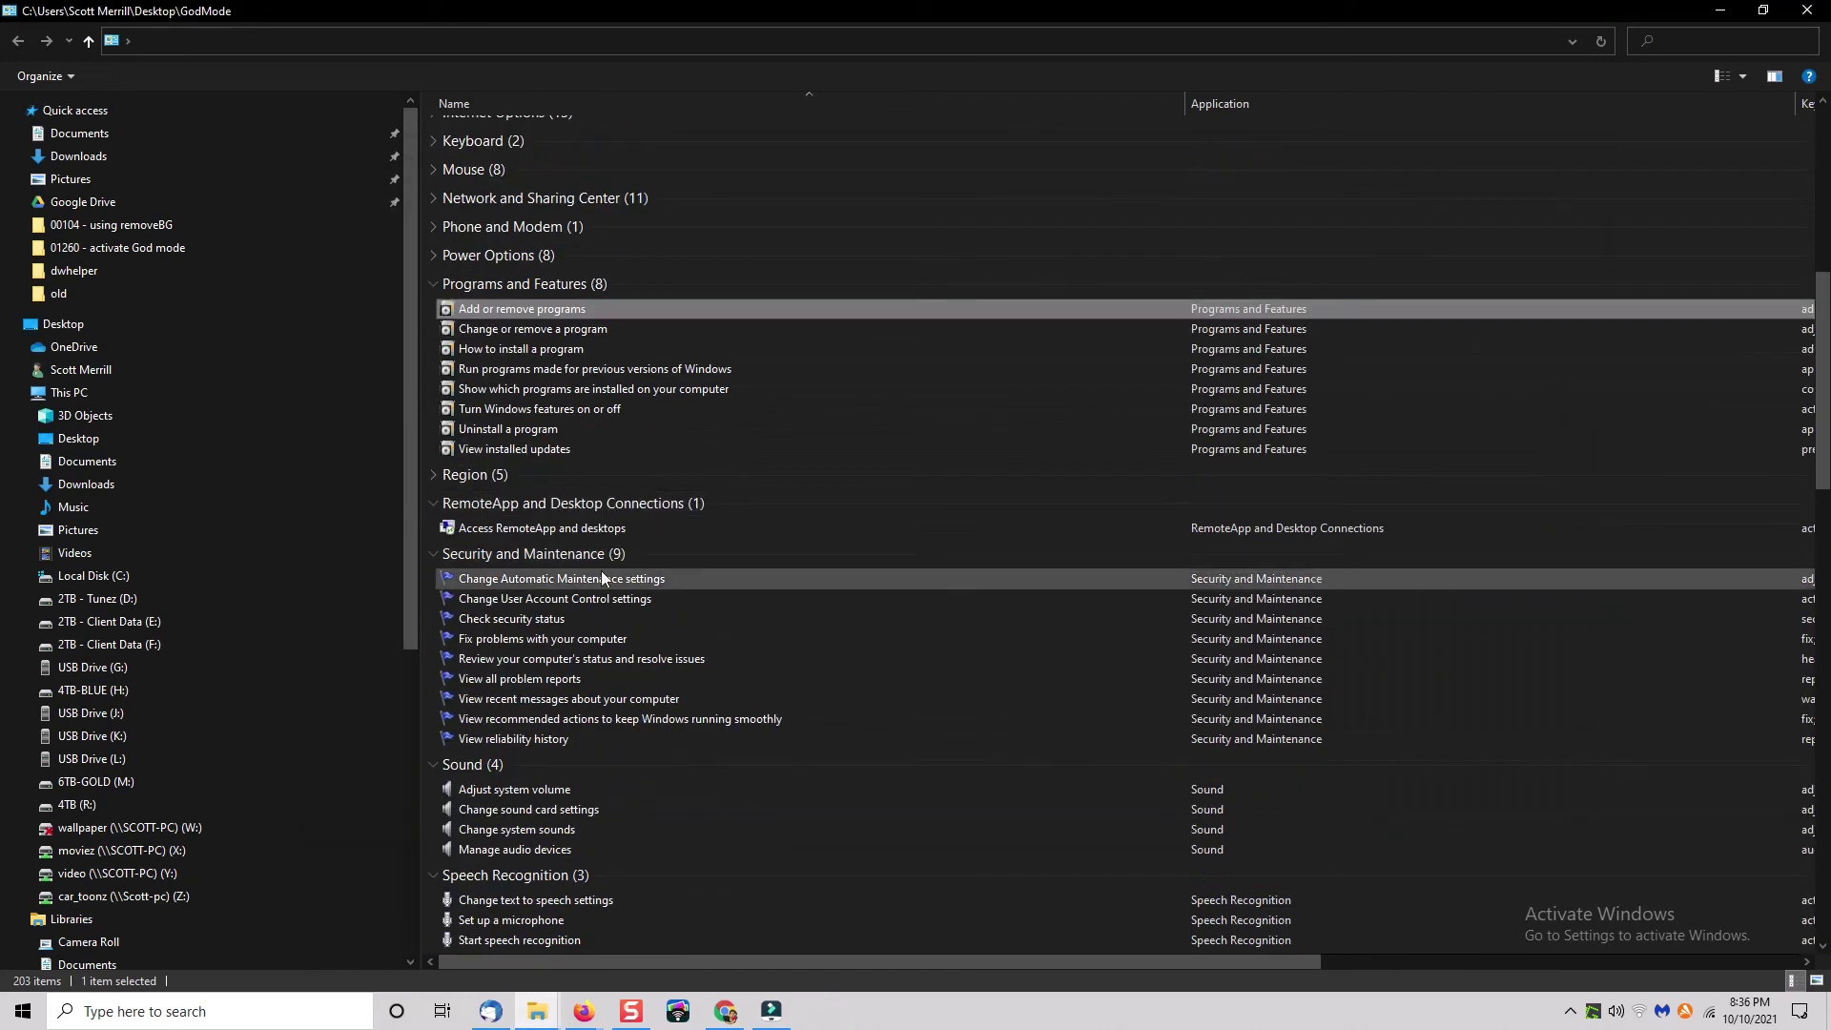
double_click(522, 581)
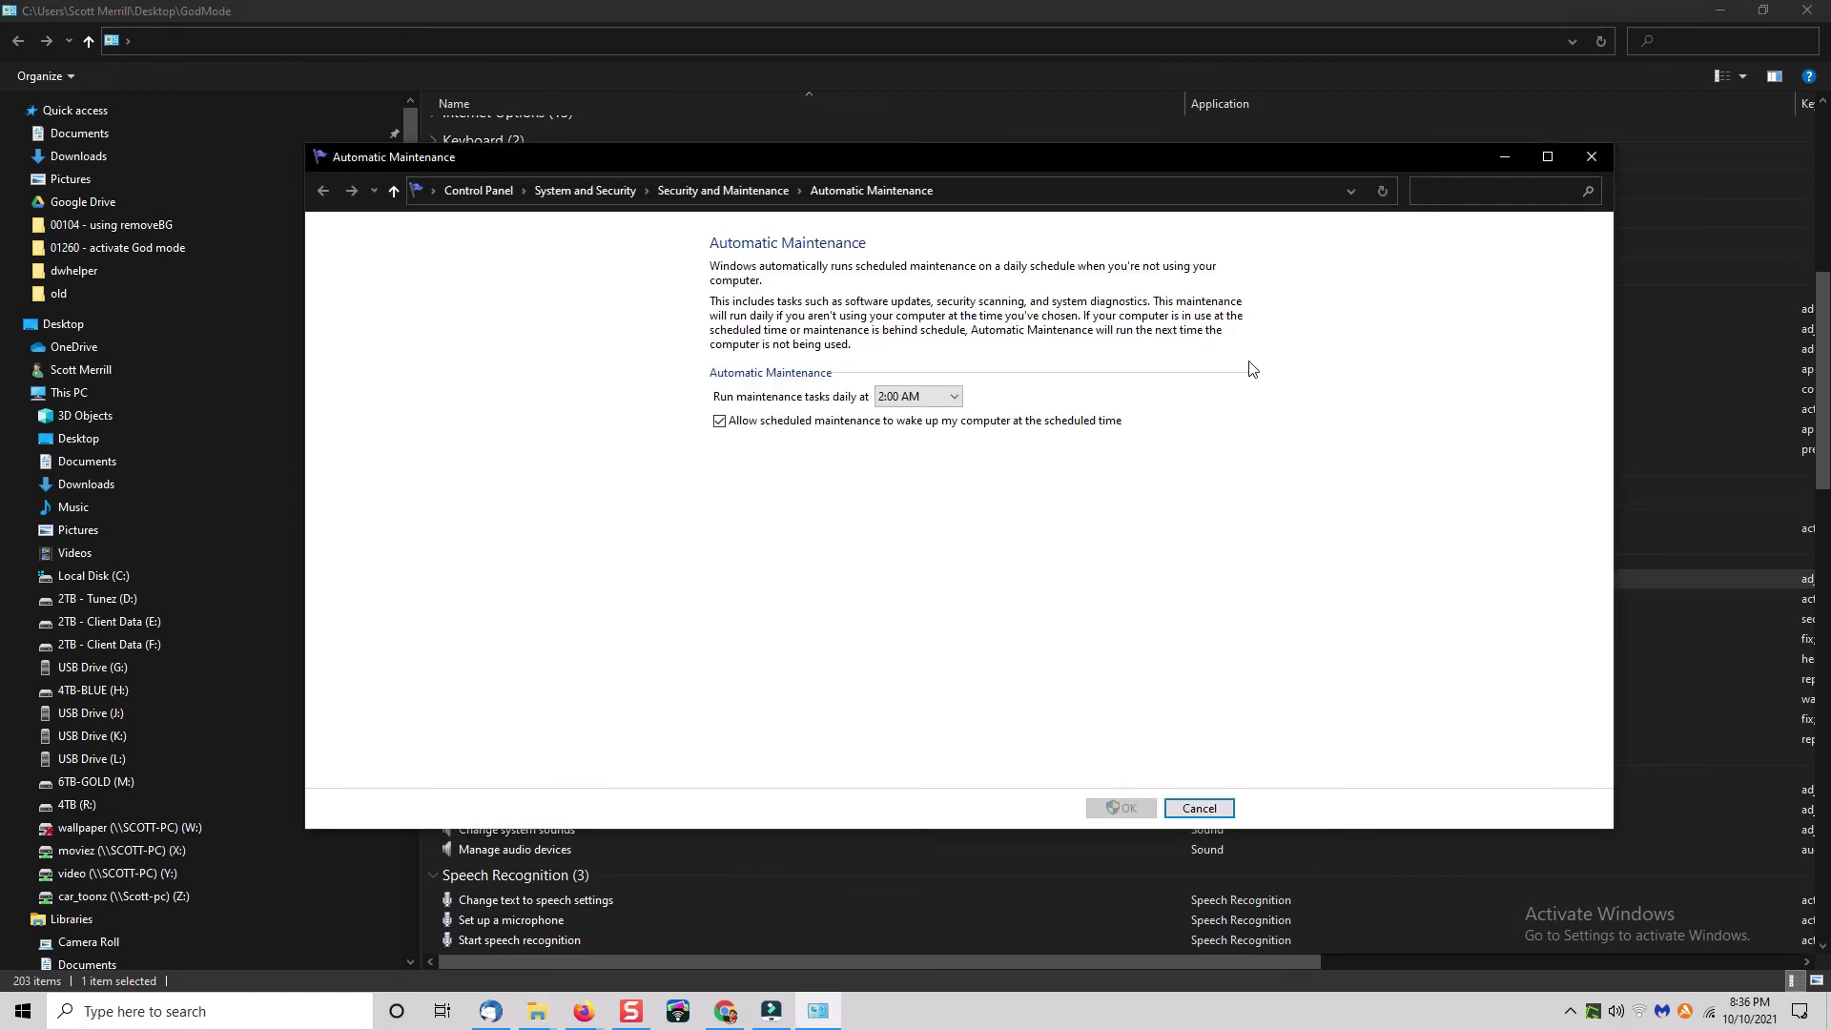
click(1592, 161)
scroll(858, 545, down, 3)
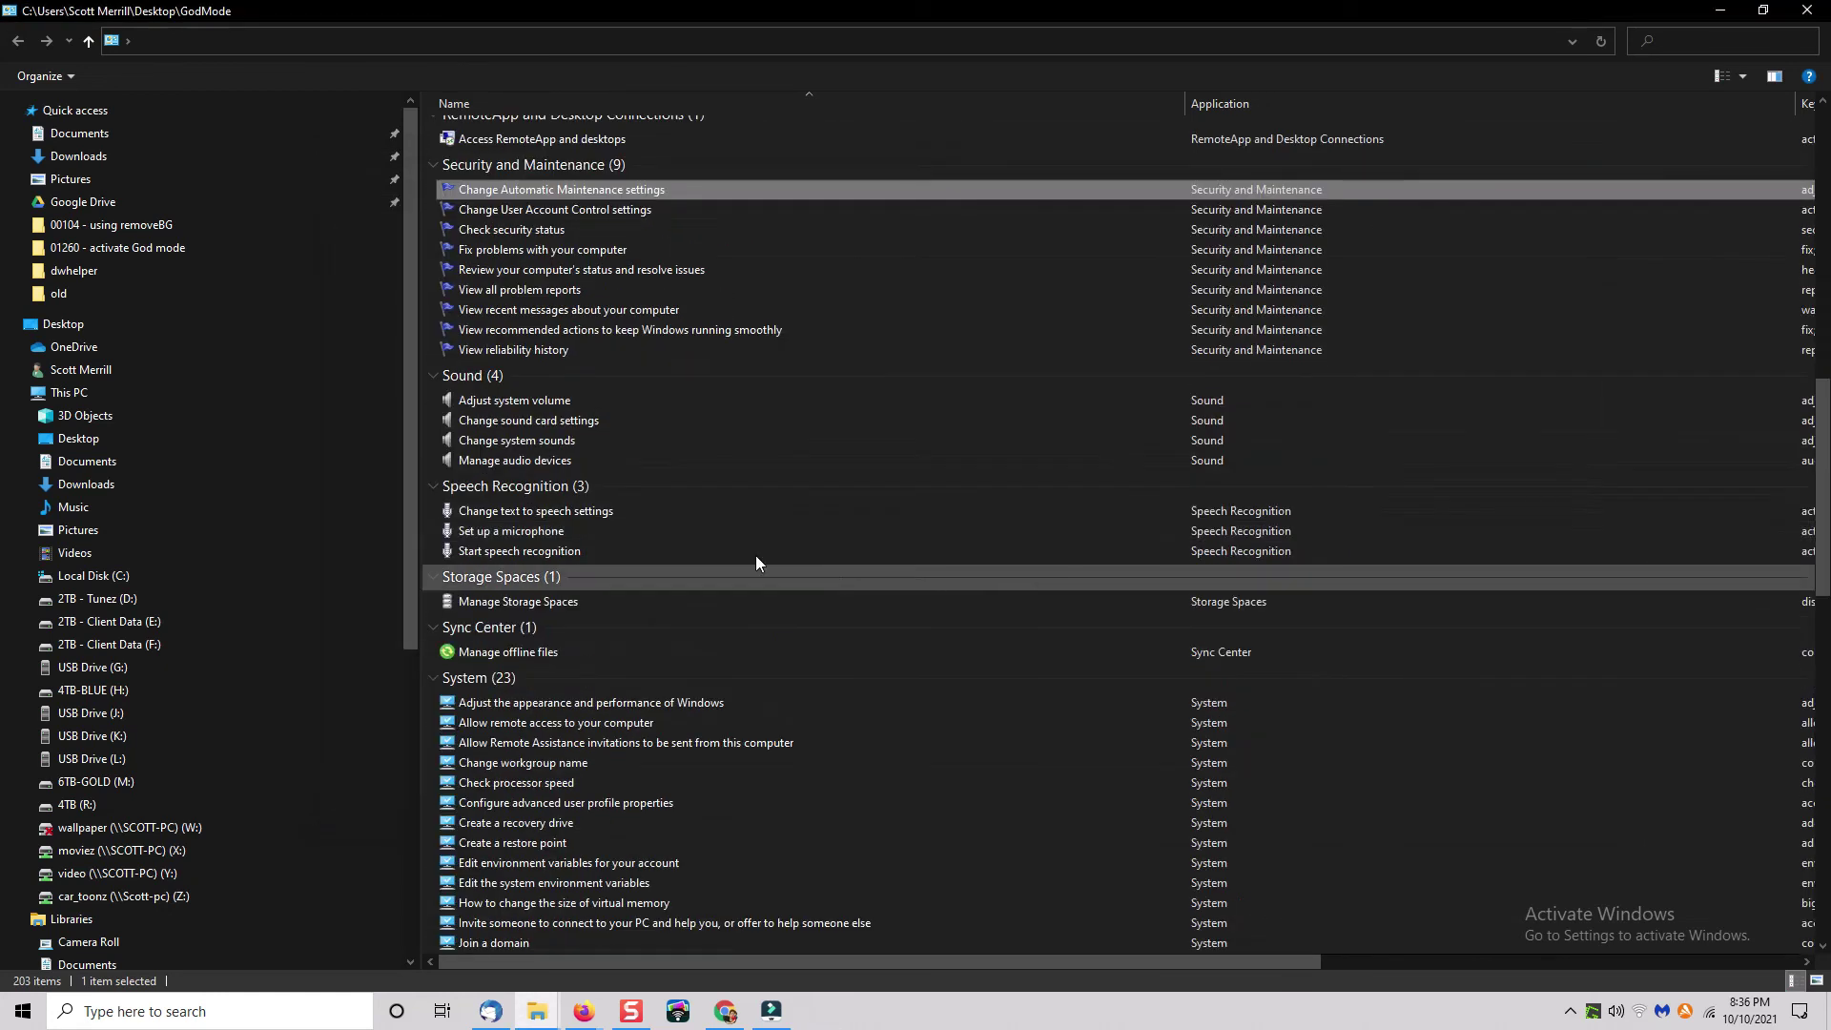
double_click(530, 510)
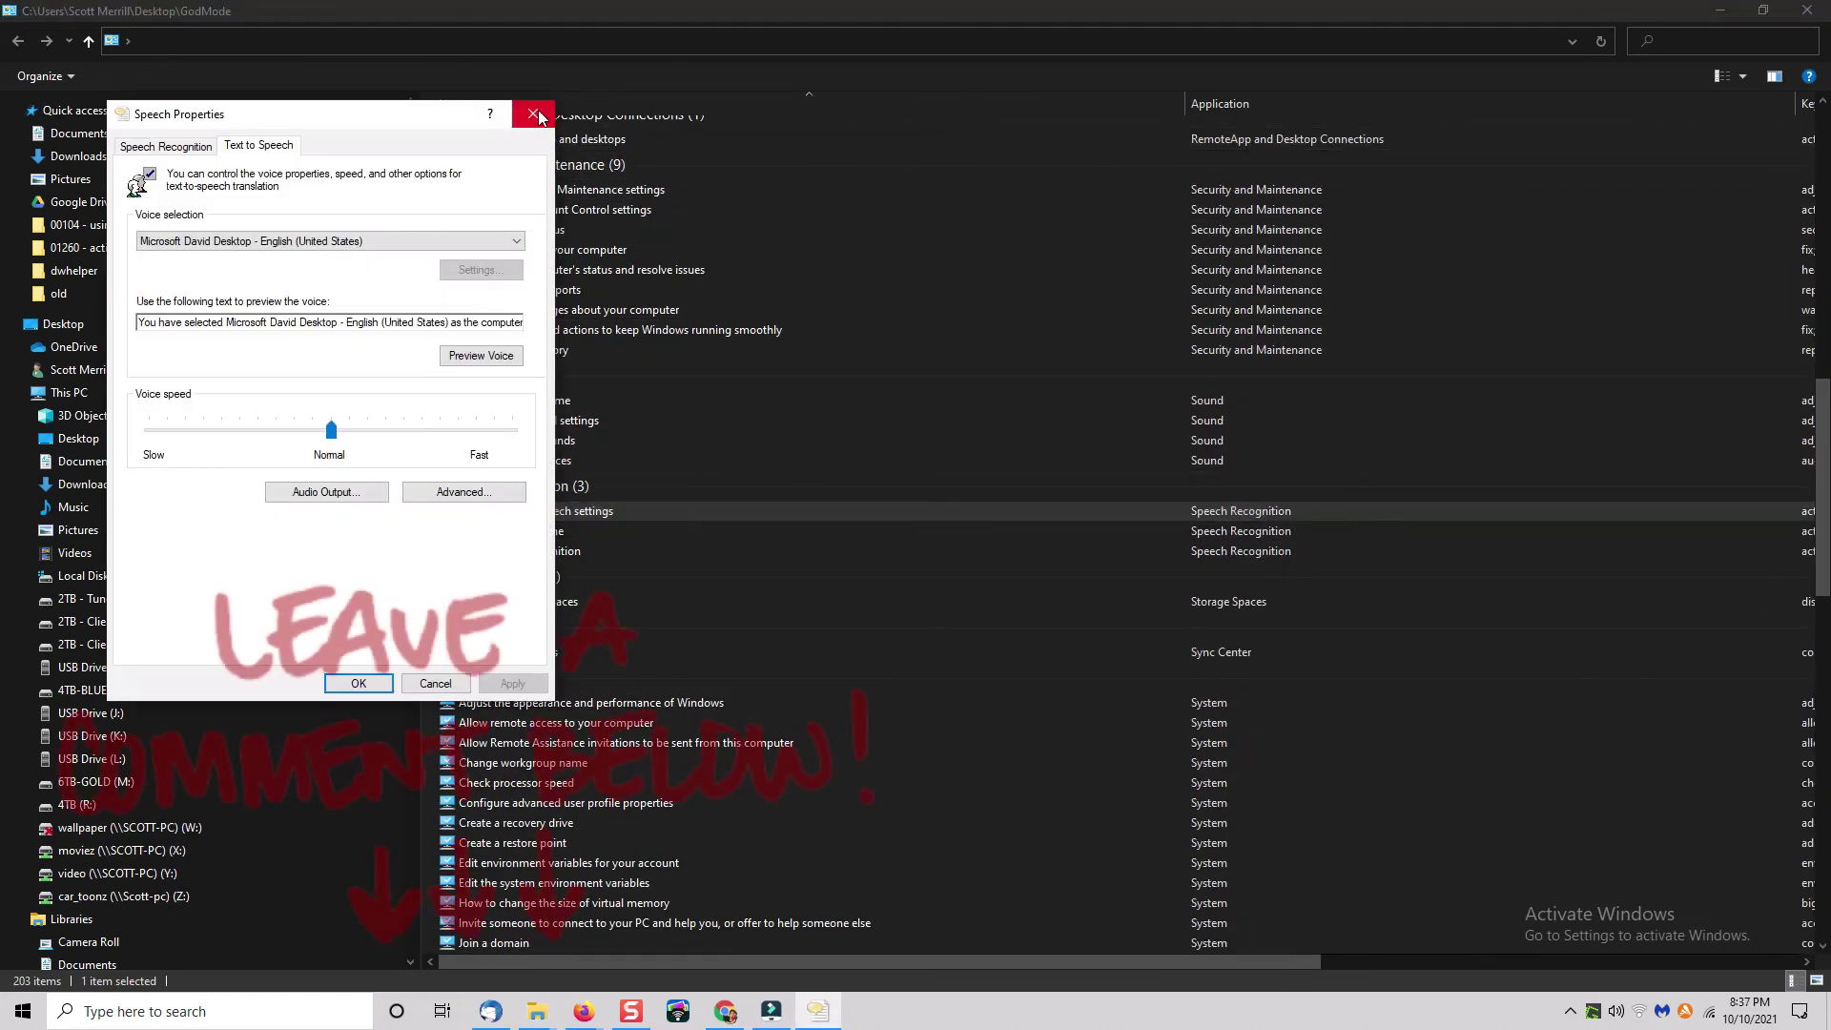
click(533, 113)
scroll(572, 487, down, 3)
double_click(575, 476)
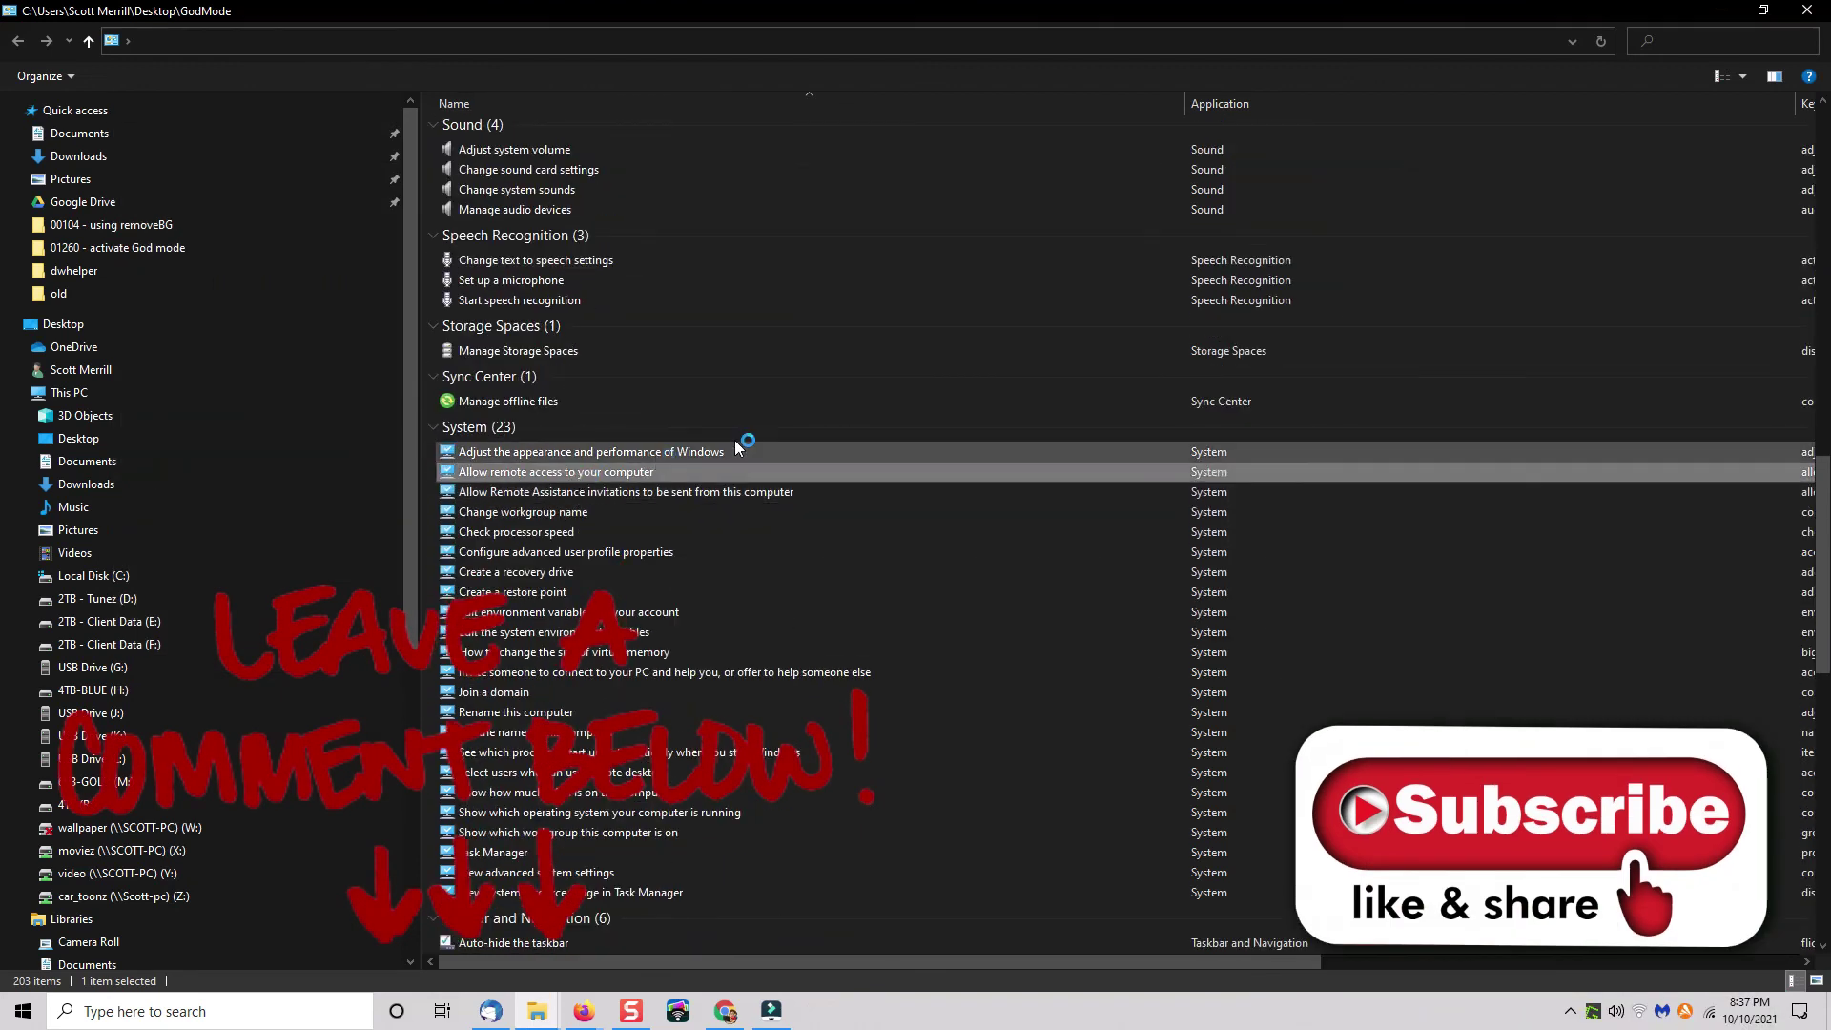
click(515, 144)
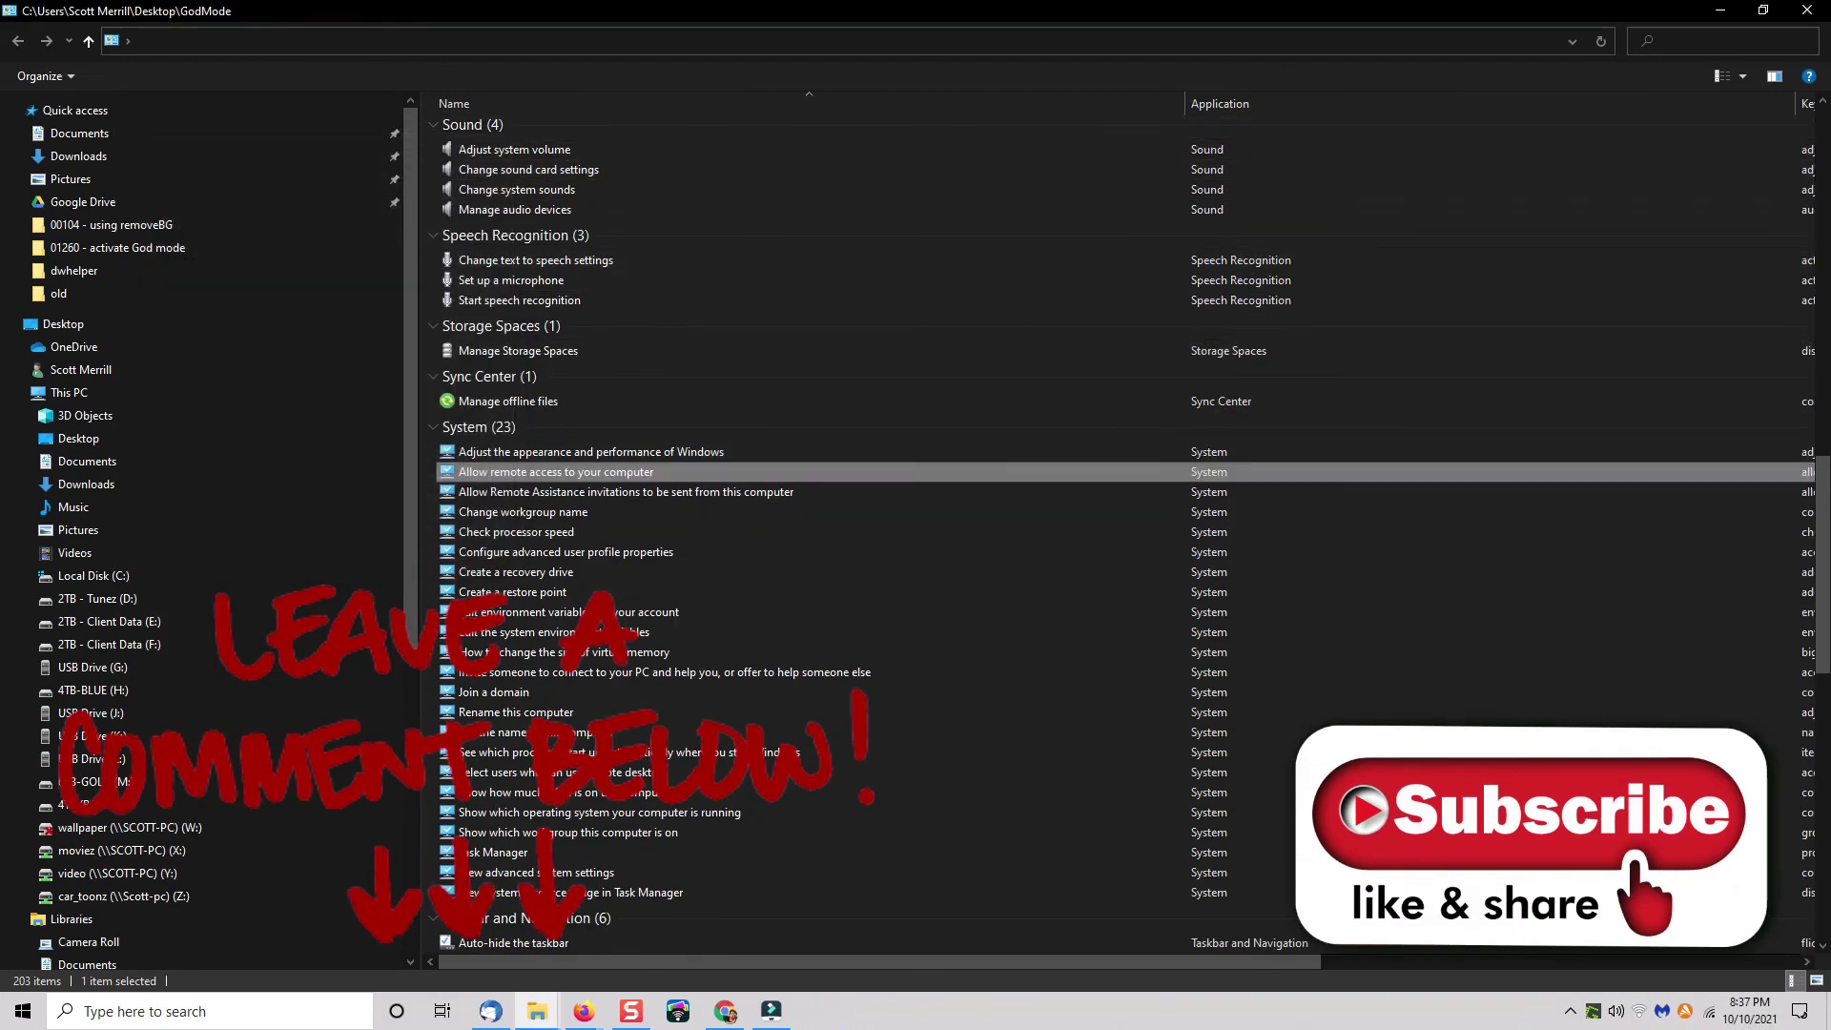